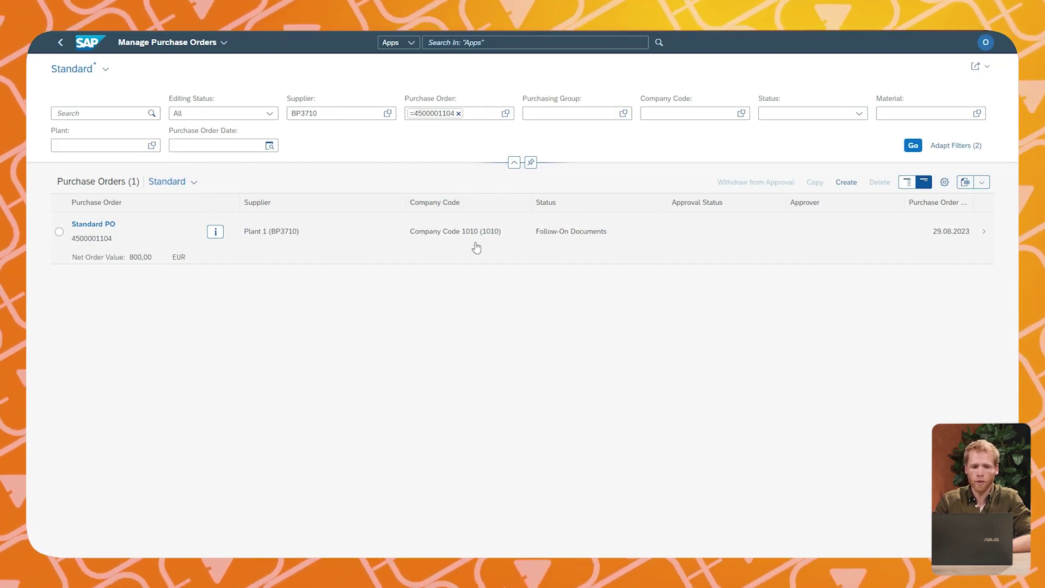
left_click(989, 239)
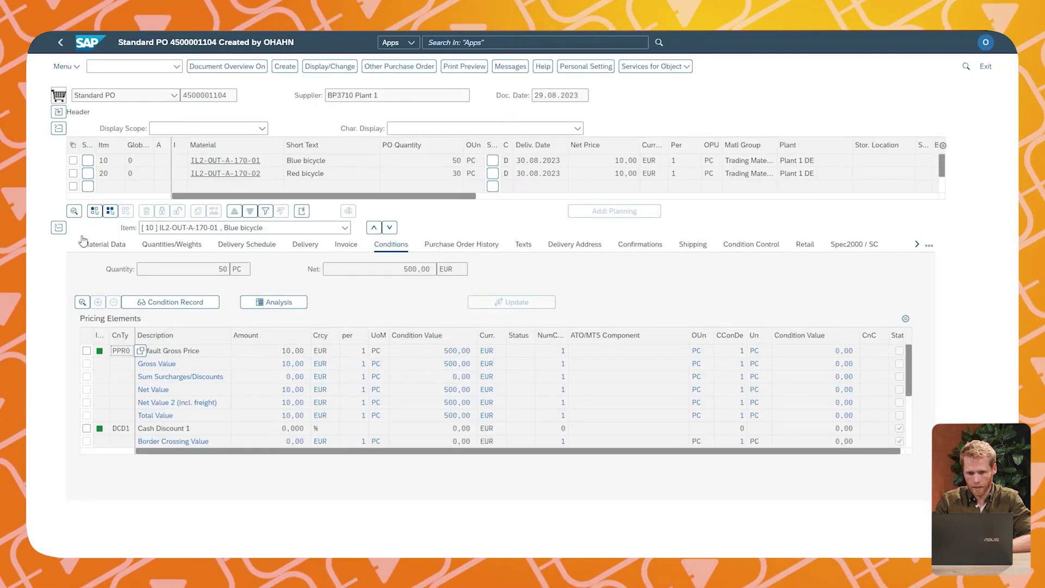
left_click(58, 229)
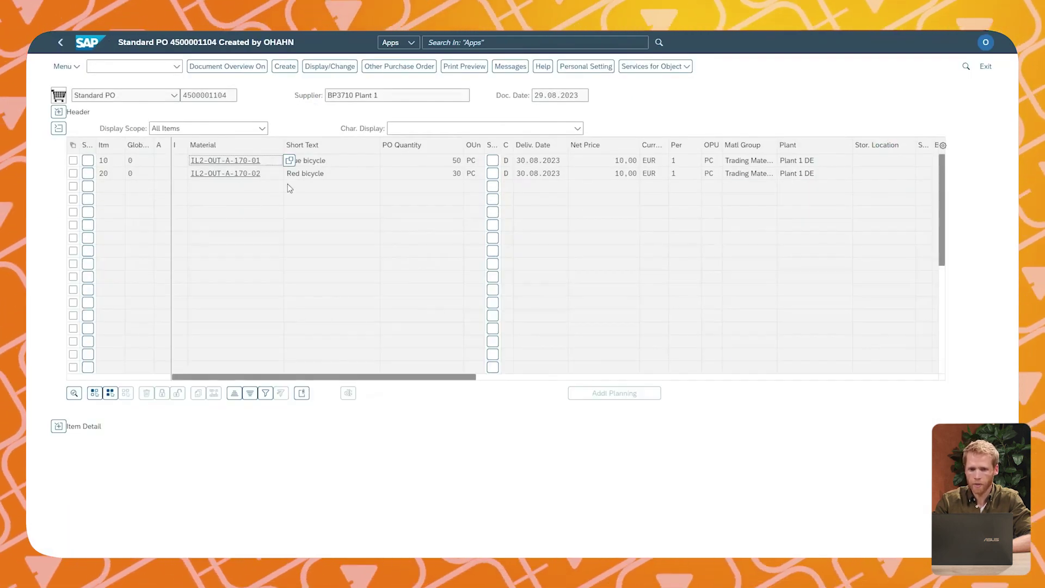
left_click(331, 165)
left_click(438, 163)
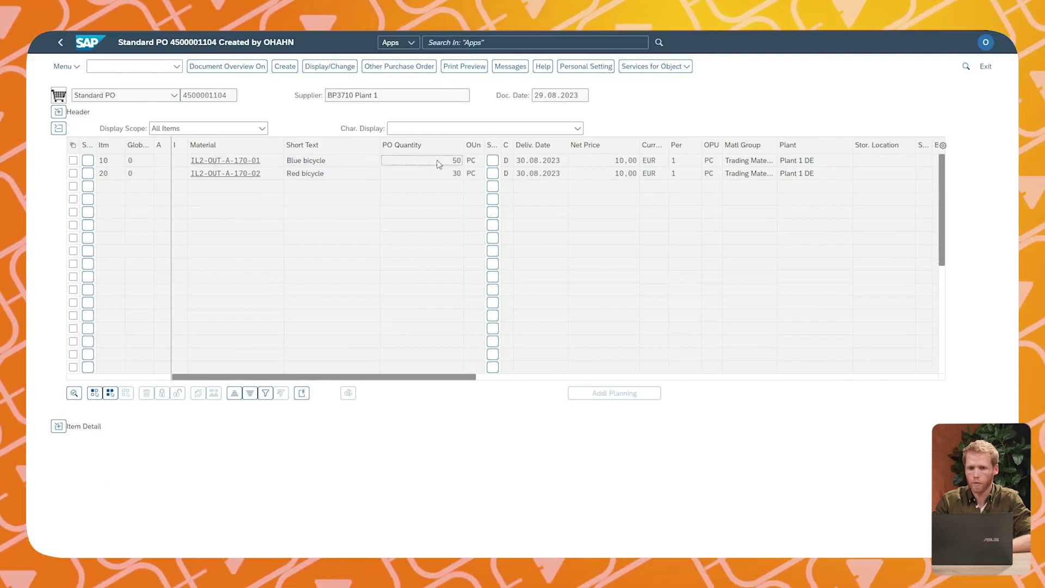
left_click(328, 175)
left_click(454, 175)
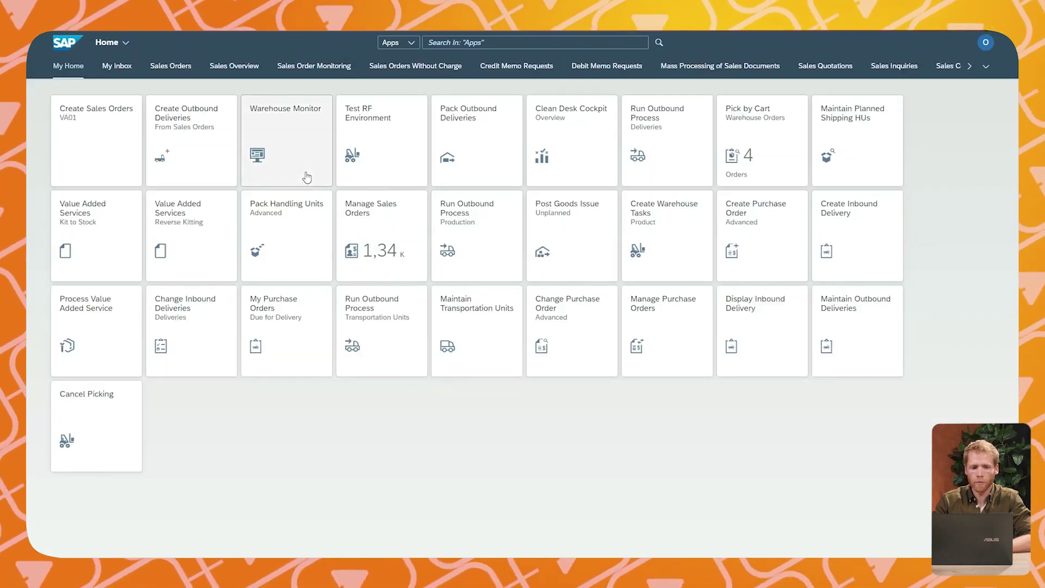
In the Warehouse Monitor, check delivery order 80001455's items (item 20 qty 30) and wave 4000029
left_click(307, 177)
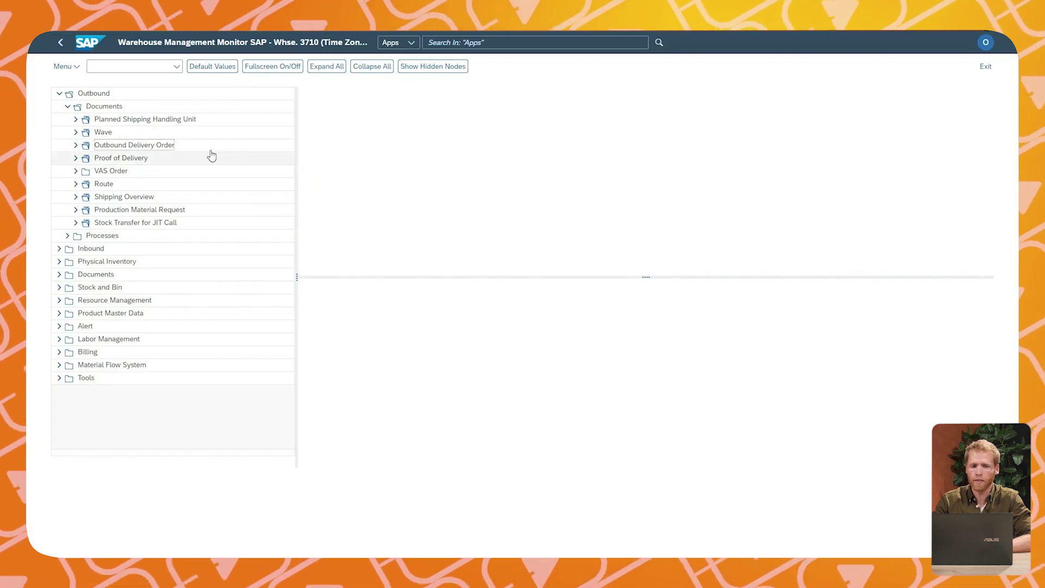
left_click(158, 146)
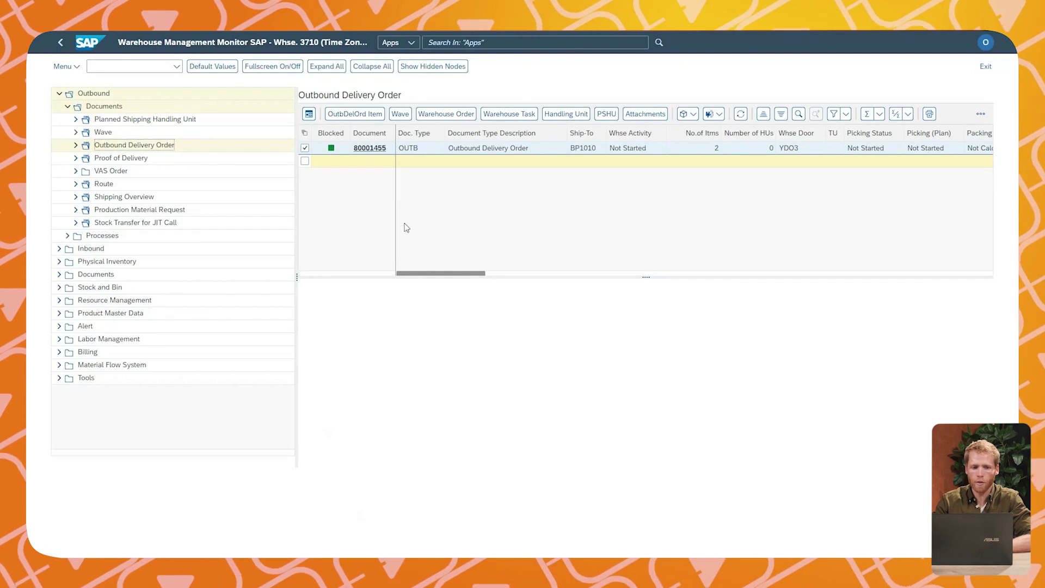
left_click(367, 115)
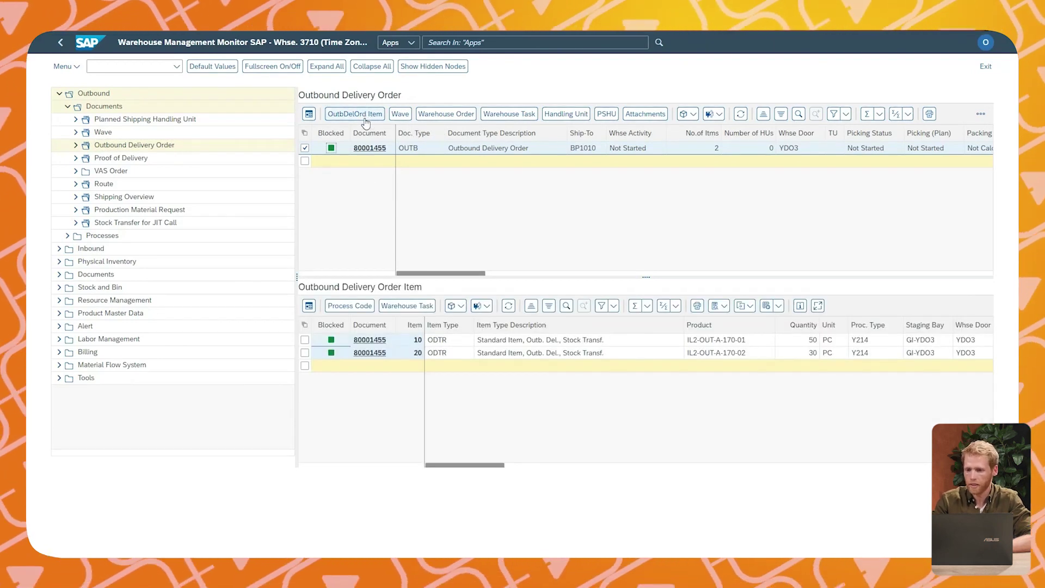
left_click(748, 343)
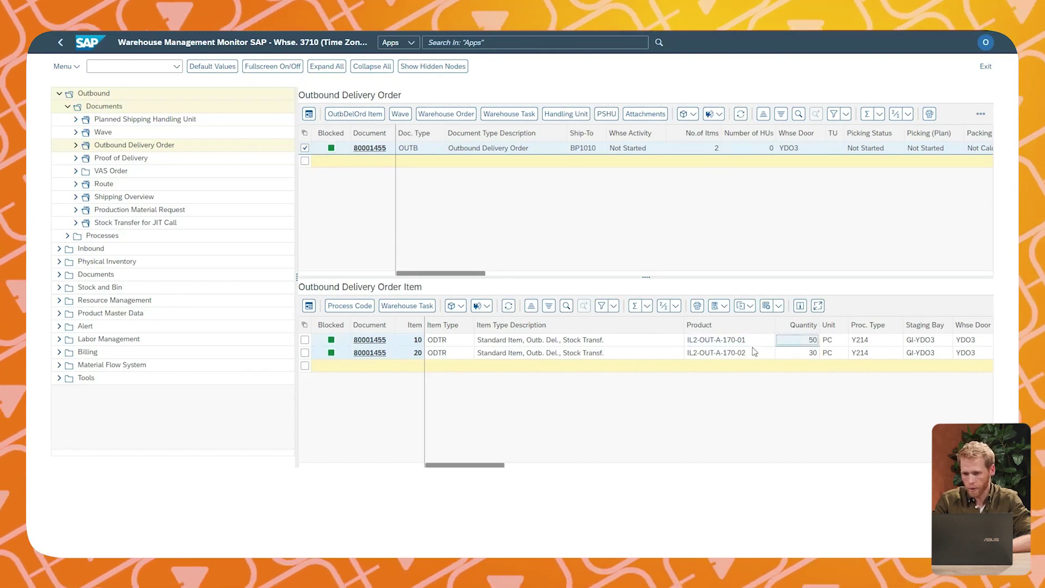
left_click(796, 352)
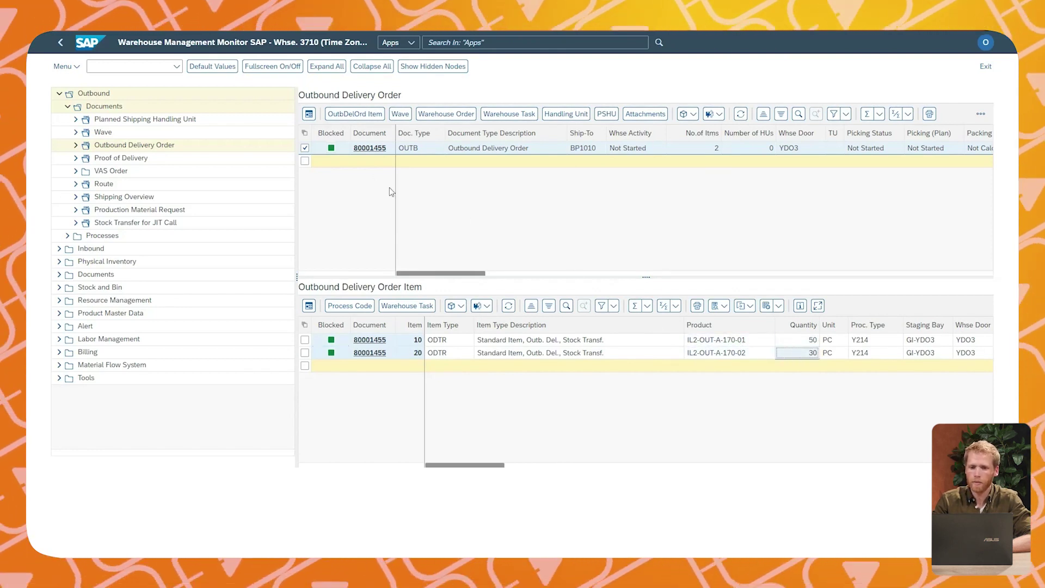
left_click(399, 115)
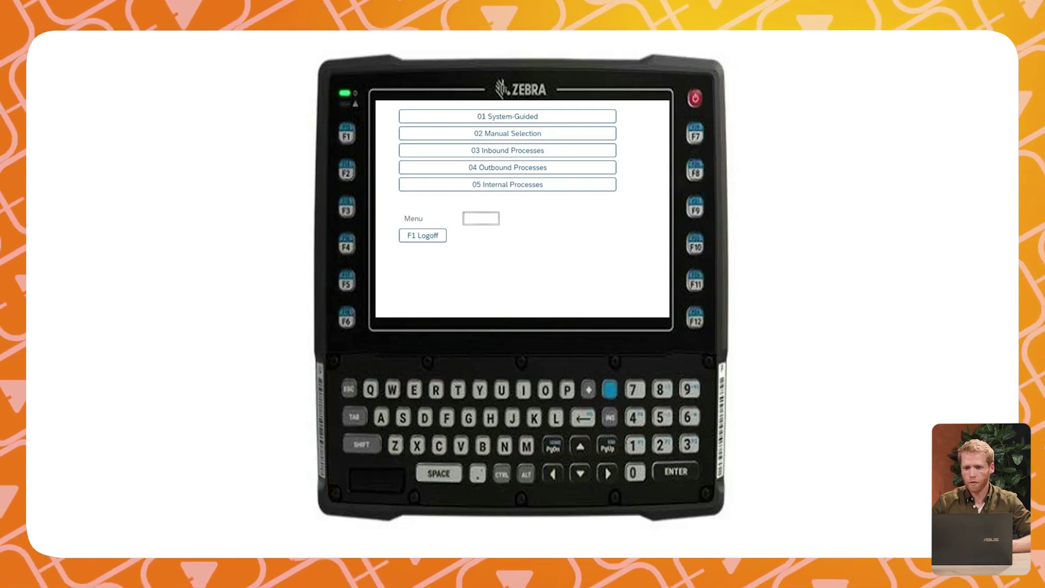
Start Outbound > Picking > Picking by WO for warehouse order 2000813
left_click(563, 173)
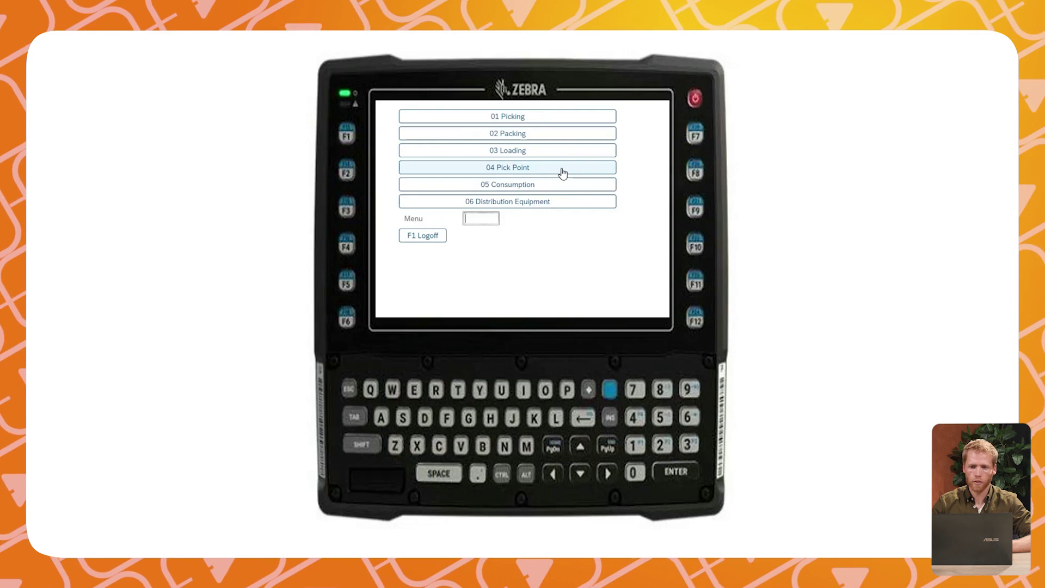
left_click(551, 119)
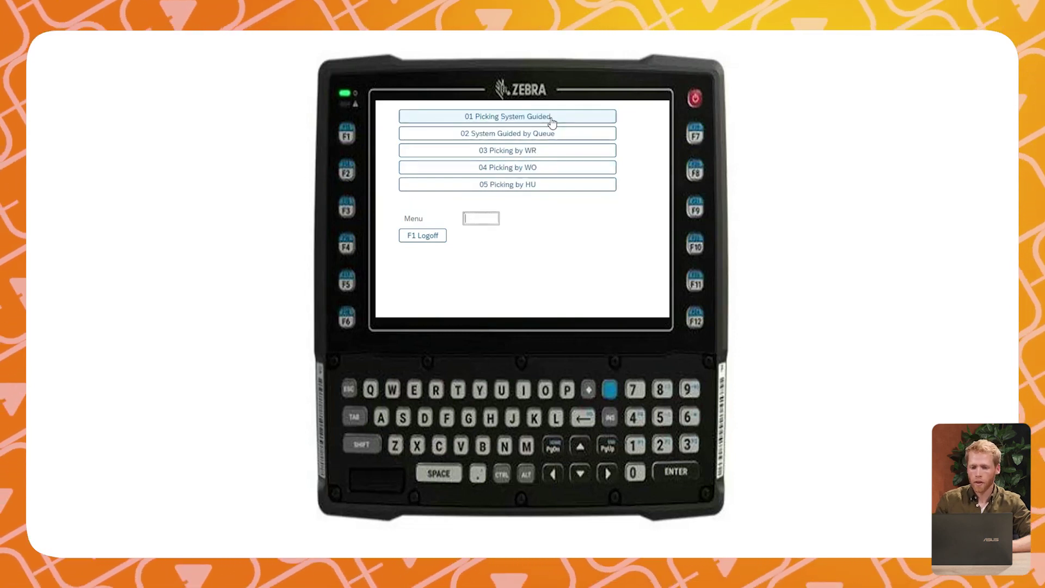
left_click(555, 170)
key("ctrl+v")
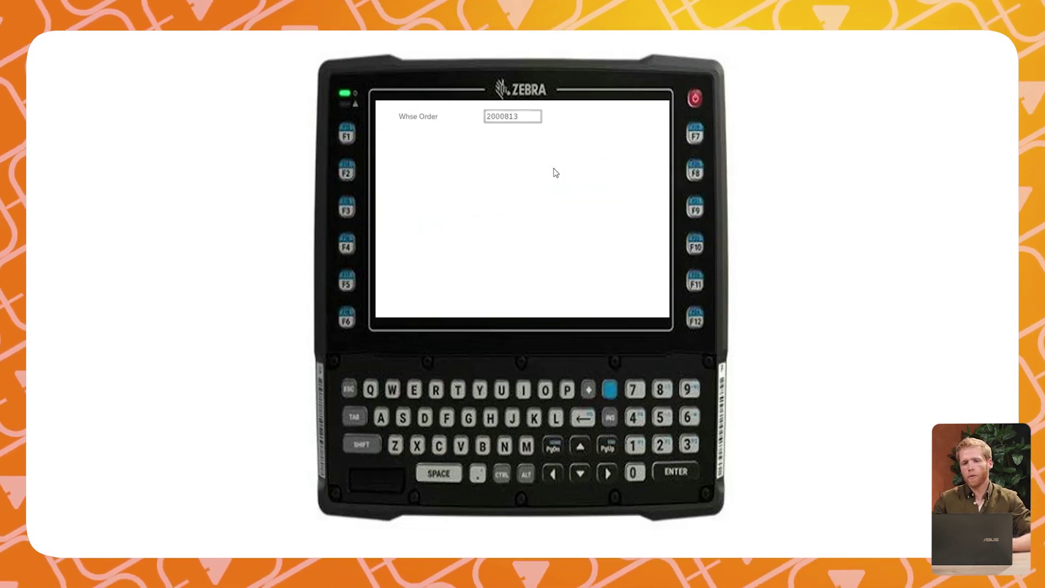
key("Return")
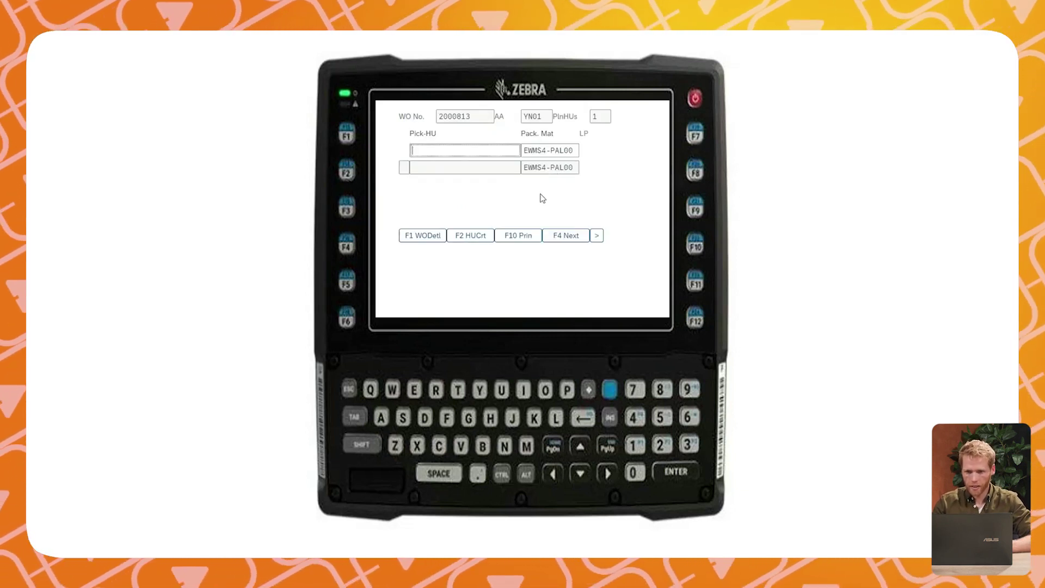
Create a new pick HU, verify the source bin and confirm a picked quantity of 4
left_click(471, 237)
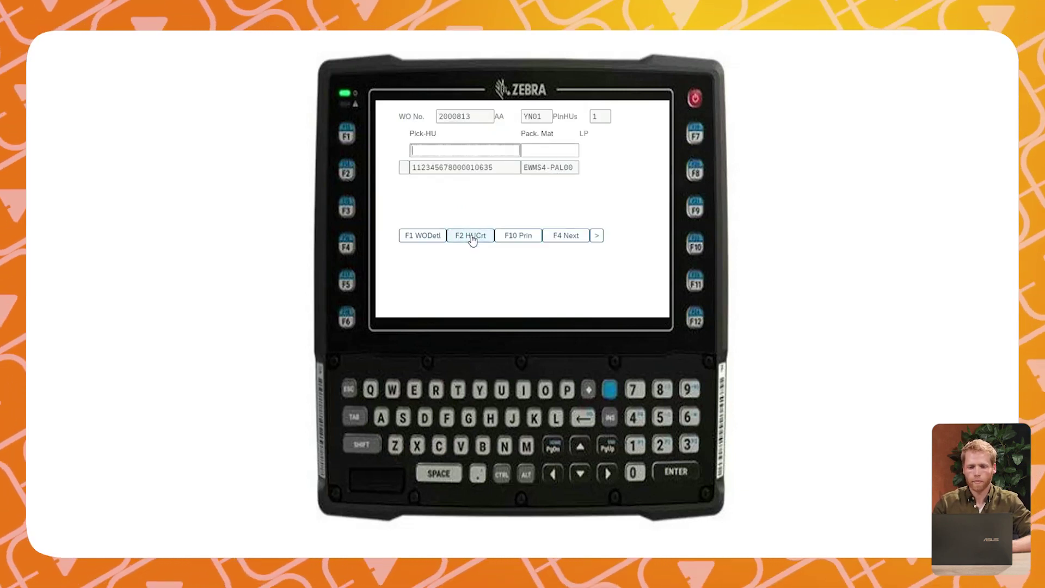
left_click(569, 237)
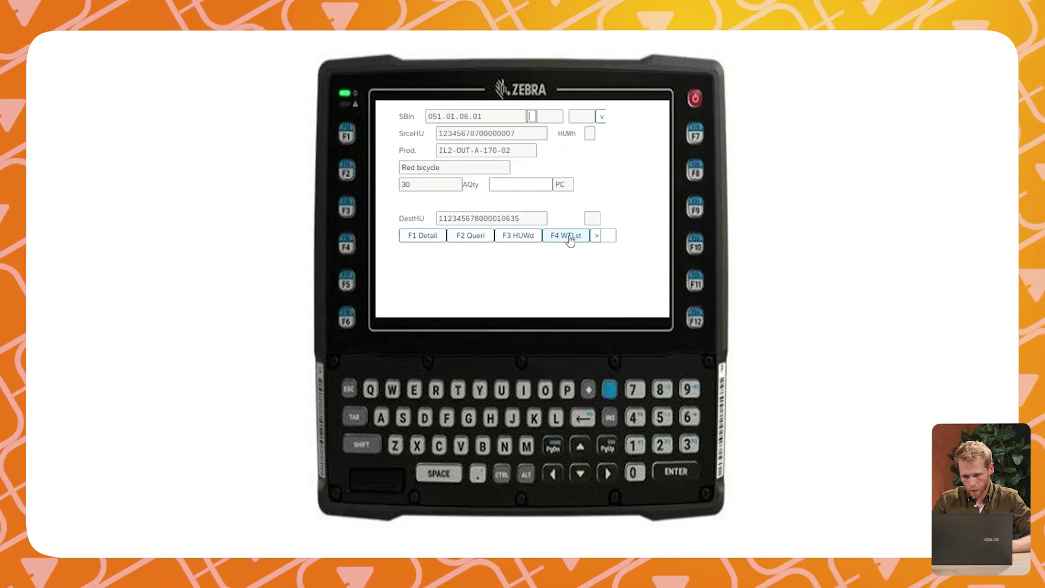
left_click(496, 117)
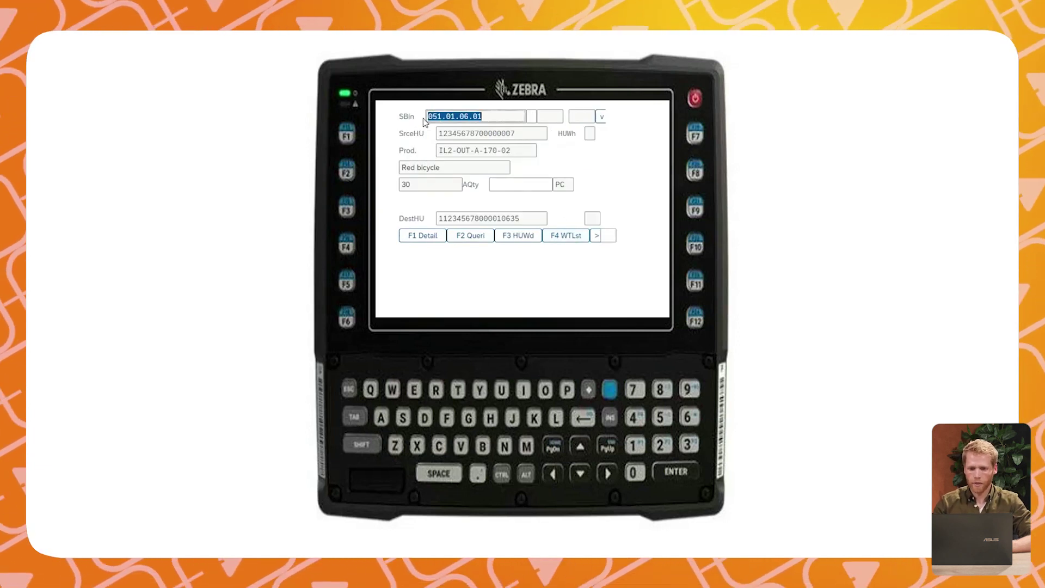
left_click(532, 117)
type("0")
key("Tab")
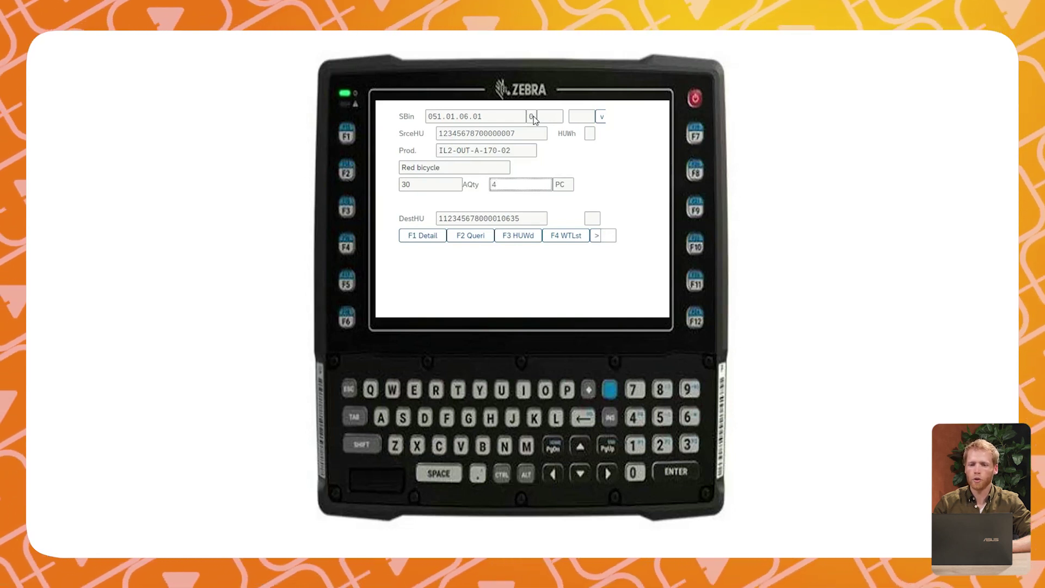
type("4")
key("Return")
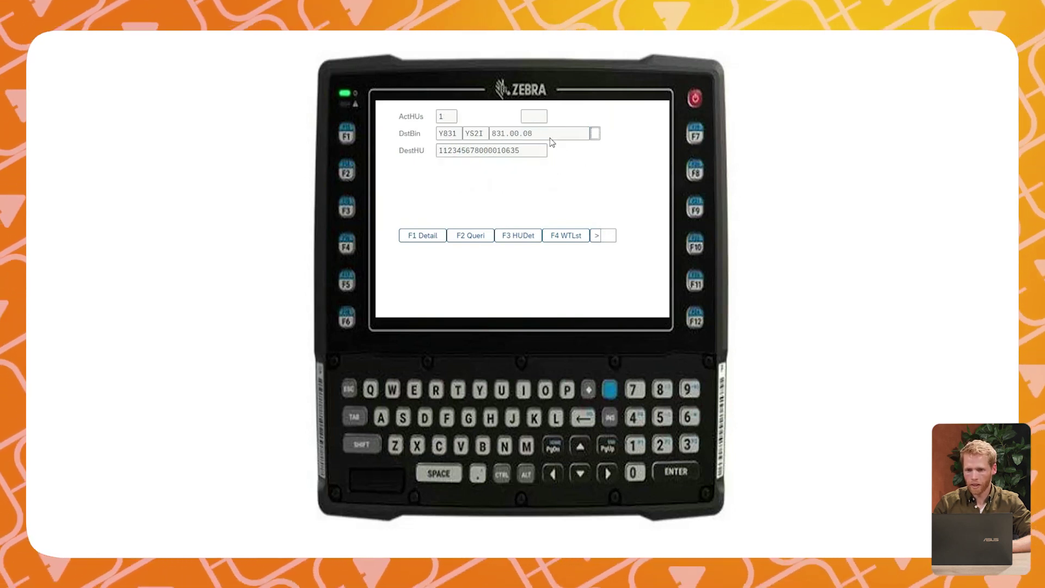
Confirm the drop of the pick HU at destination bin 831.00.08
left_click_drag(550, 138, 437, 133)
left_click(595, 134)
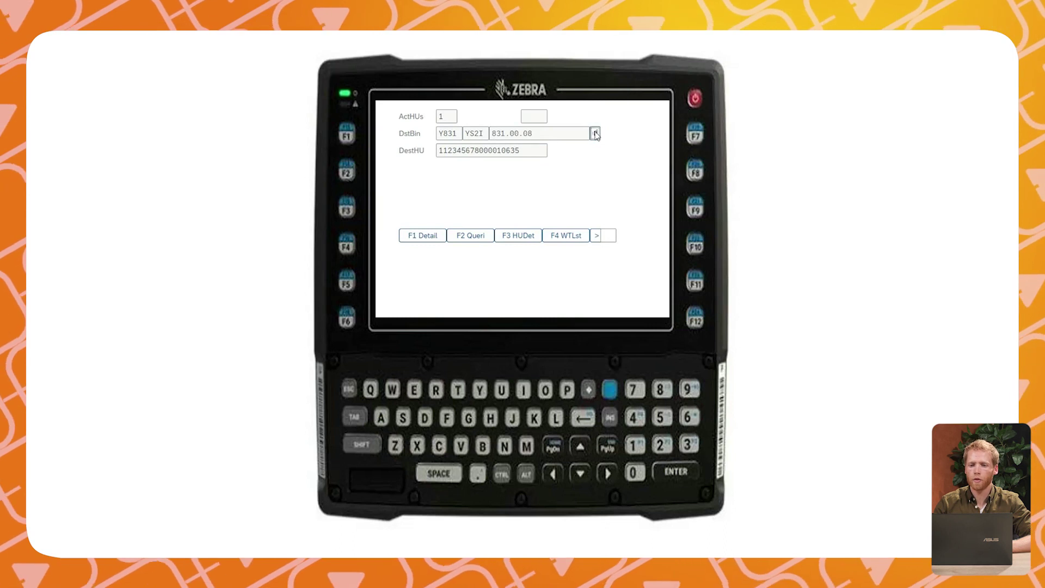
key("Return")
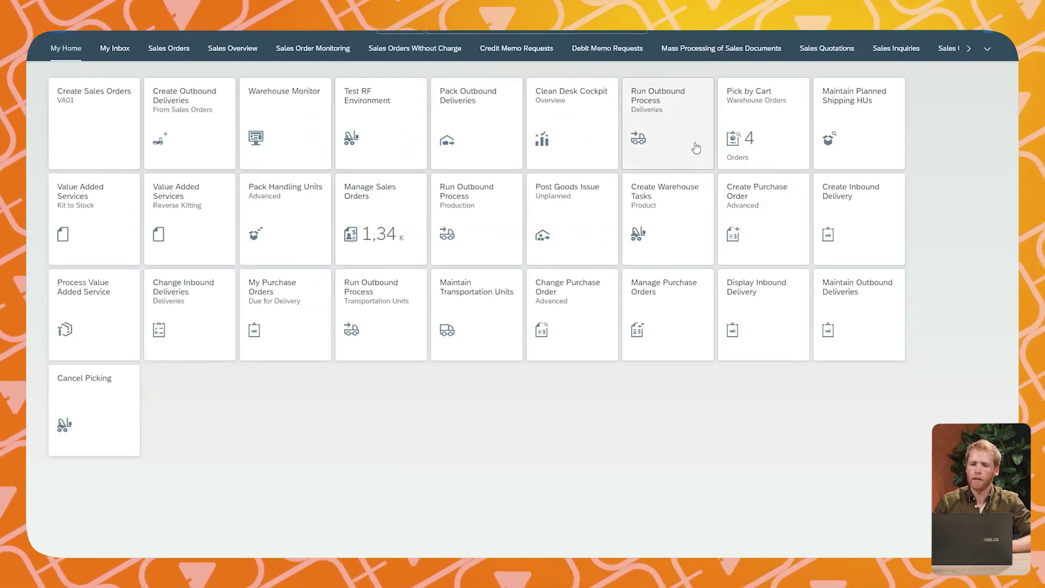
Load outbound deliveries for warehouse 3710 and open delivery order 80001455
left_click(696, 147)
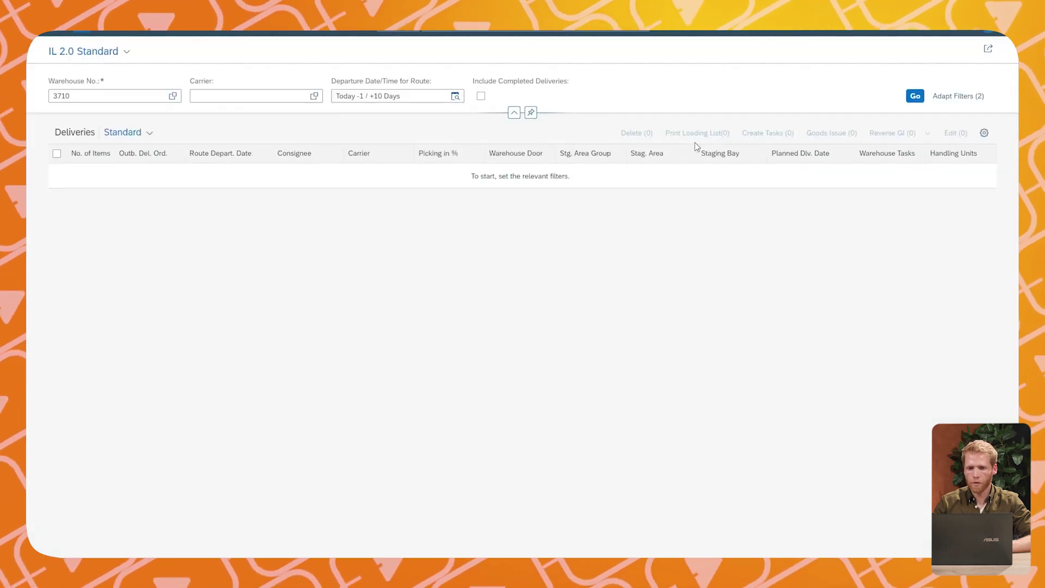
left_click(912, 103)
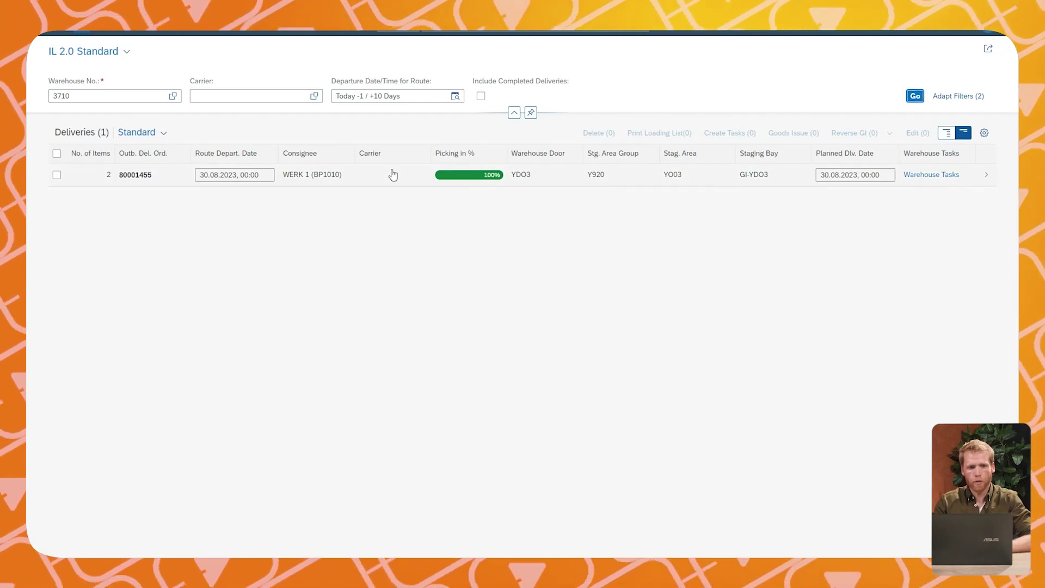
left_click(983, 177)
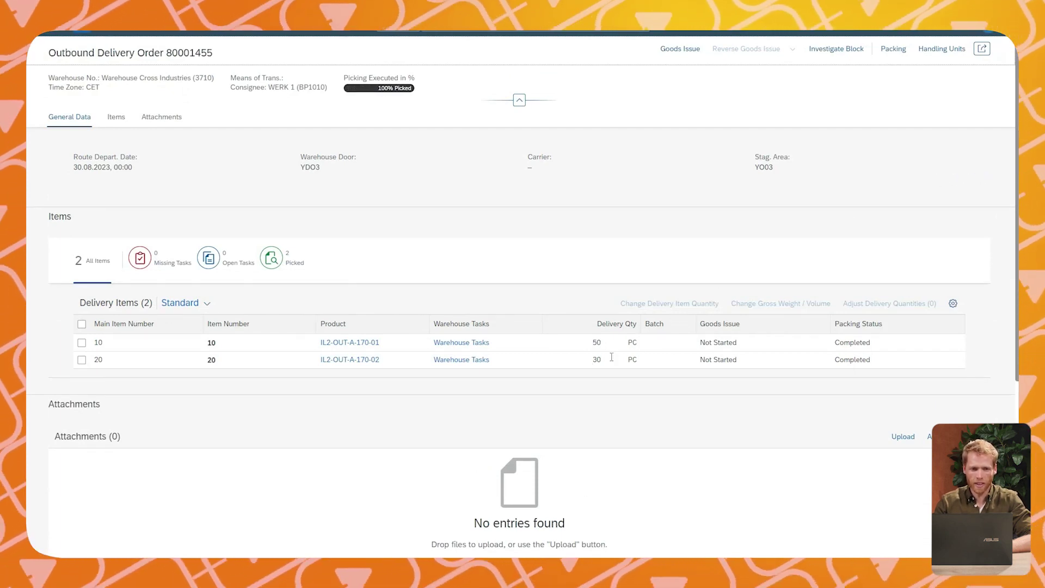
left_click(947, 51)
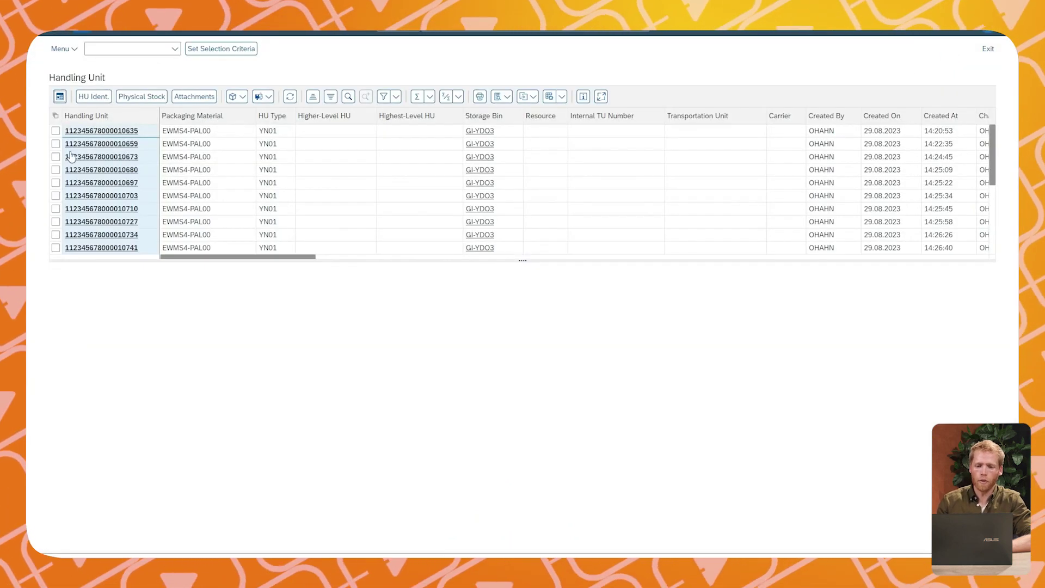
left_click(56, 131)
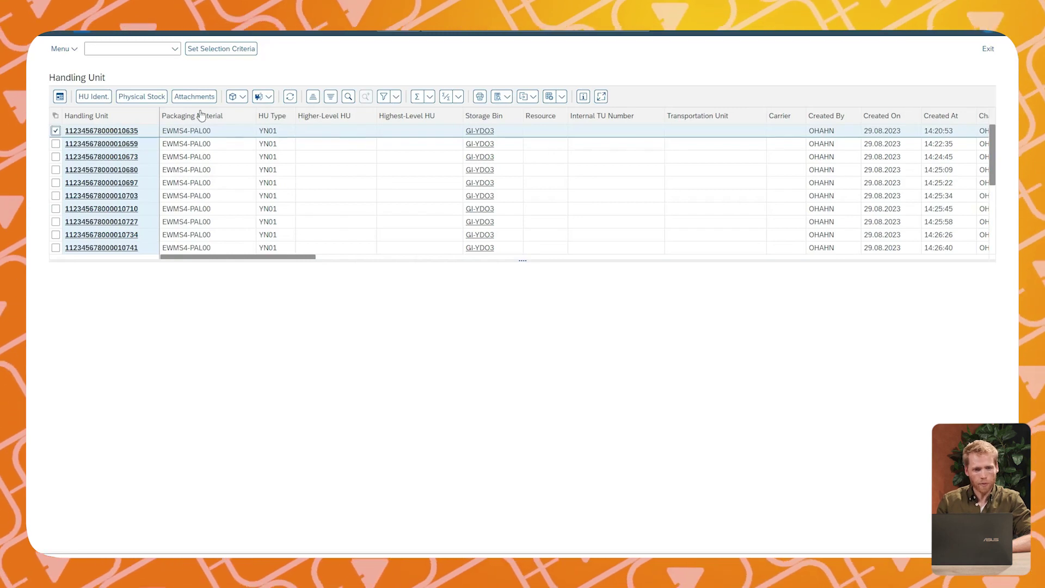
left_click(148, 98)
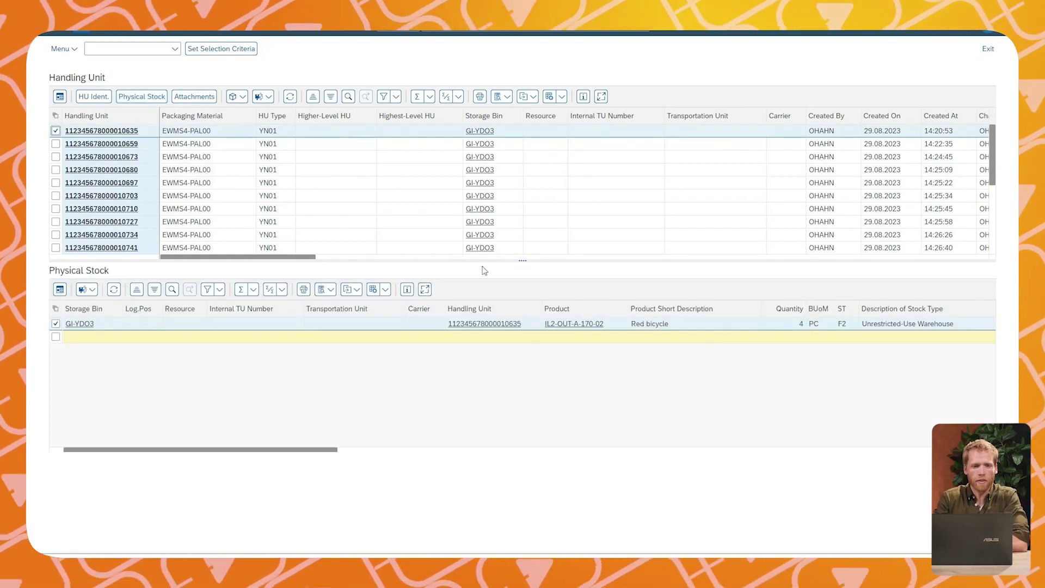
left_click(65, 33)
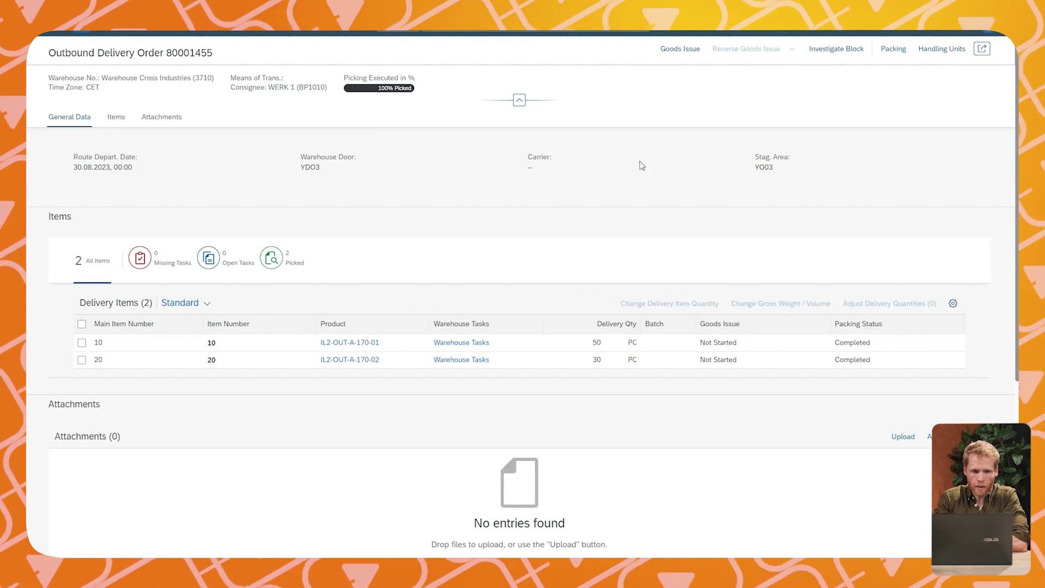
left_click(693, 52)
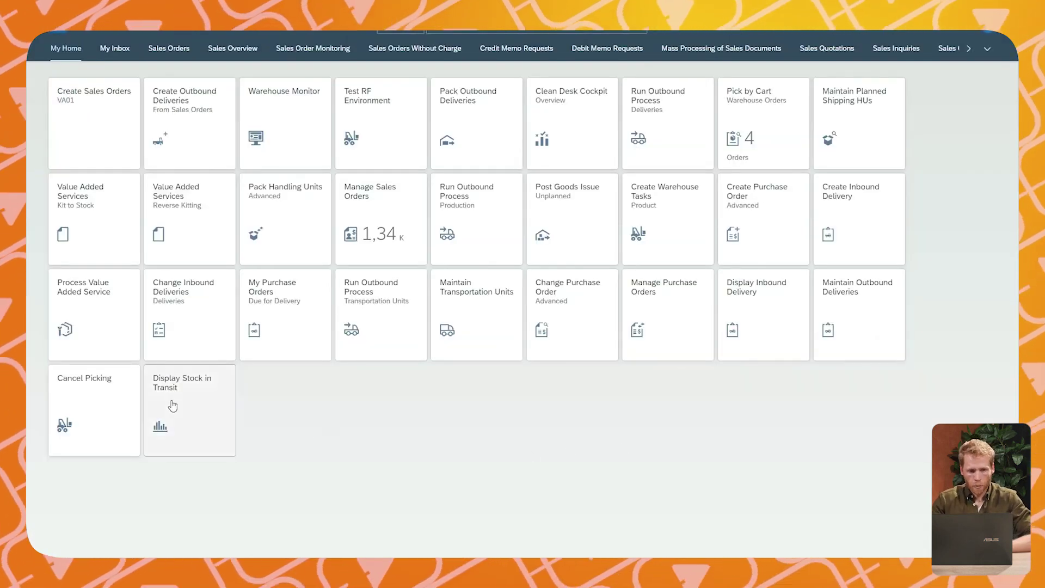
left_click(172, 405)
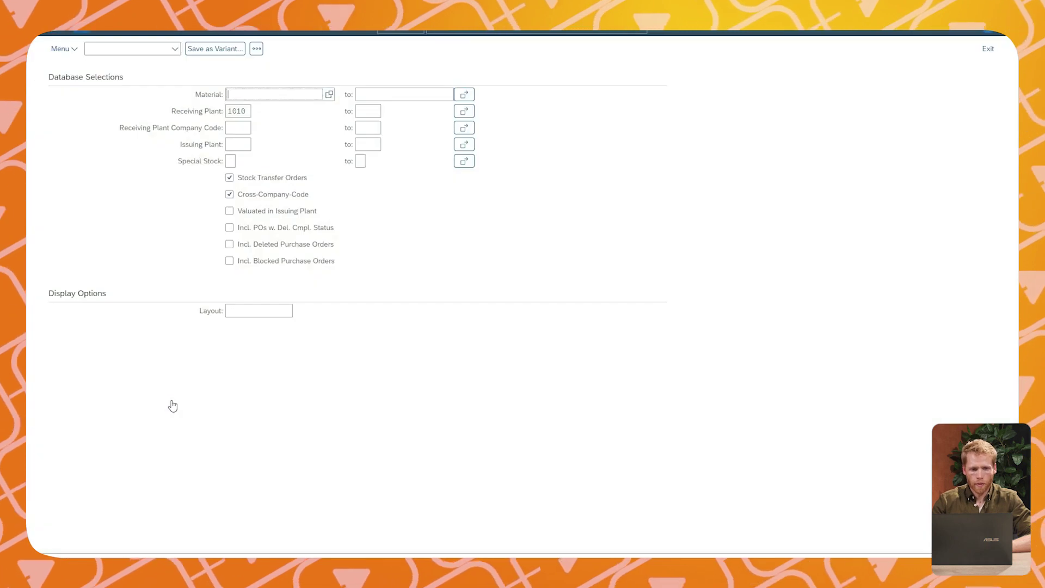
left_click(238, 145)
type("3710")
key("Down")
key("Return")
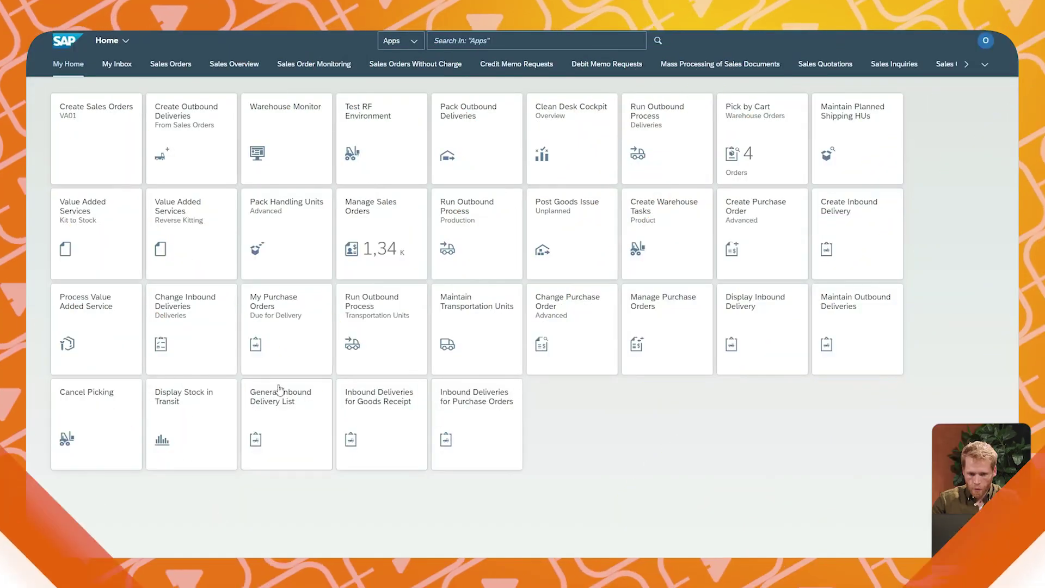
List inbound deliveries for warehouse 1010 instead of T001 and open delivery 180001495
left_click(221, 355)
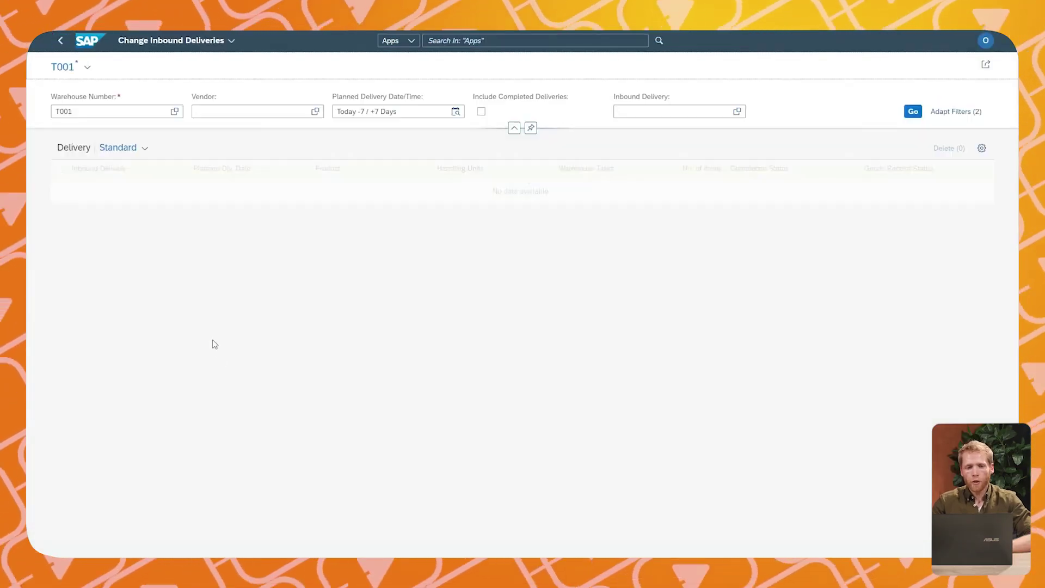
double_click(98, 115)
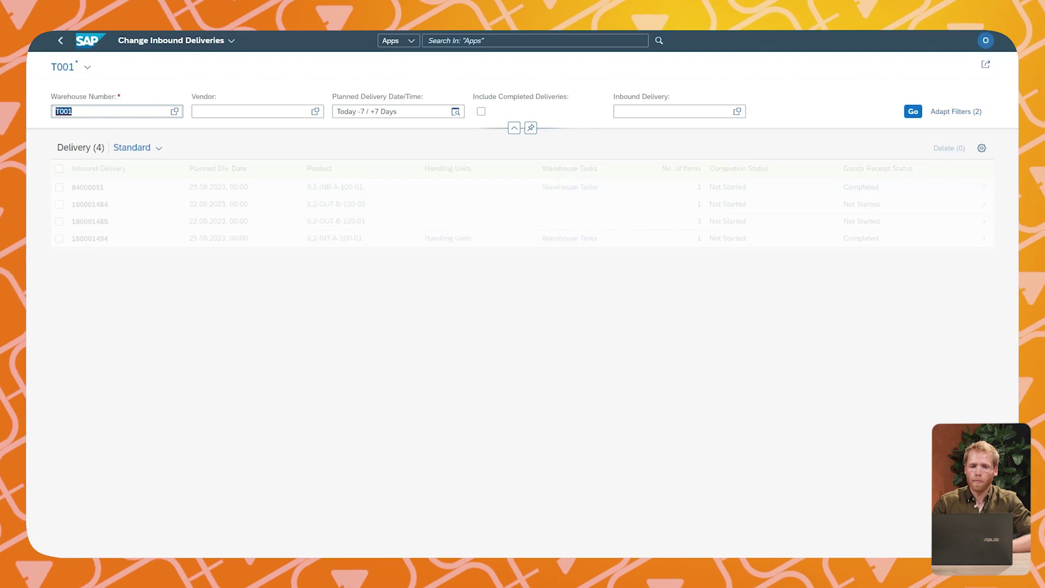
type("1010")
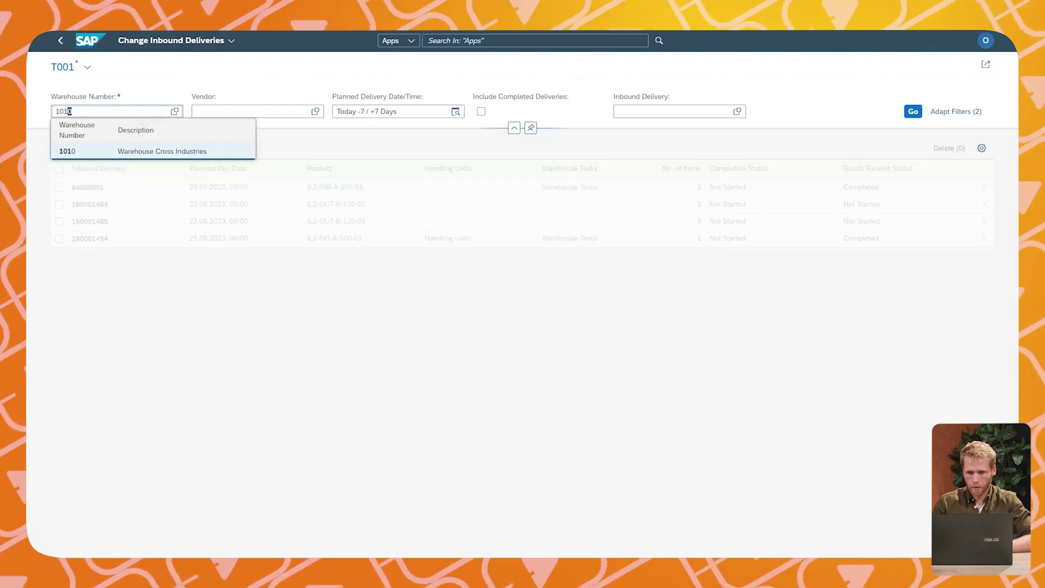
left_click(909, 113)
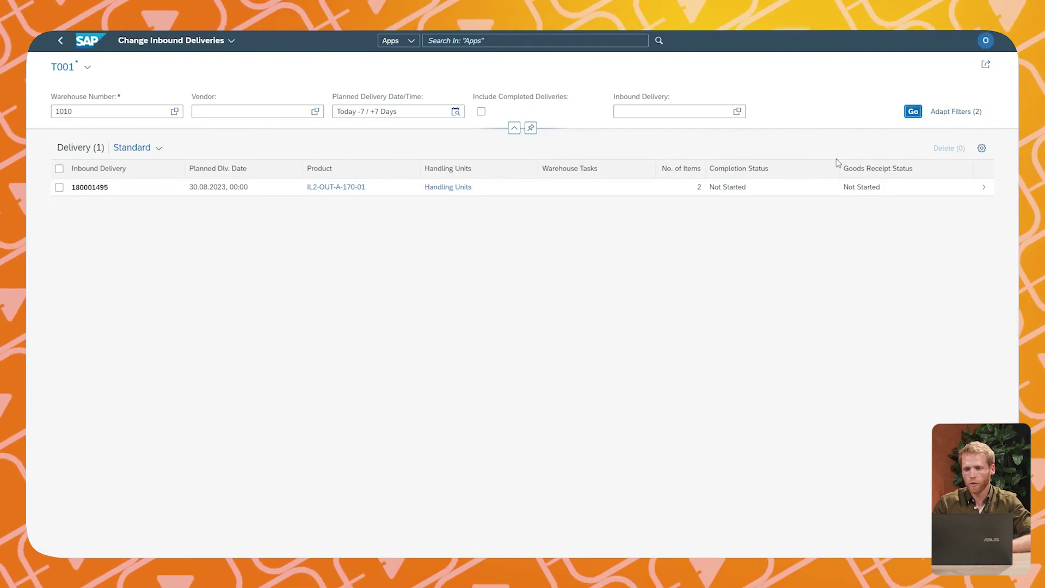
left_click(986, 195)
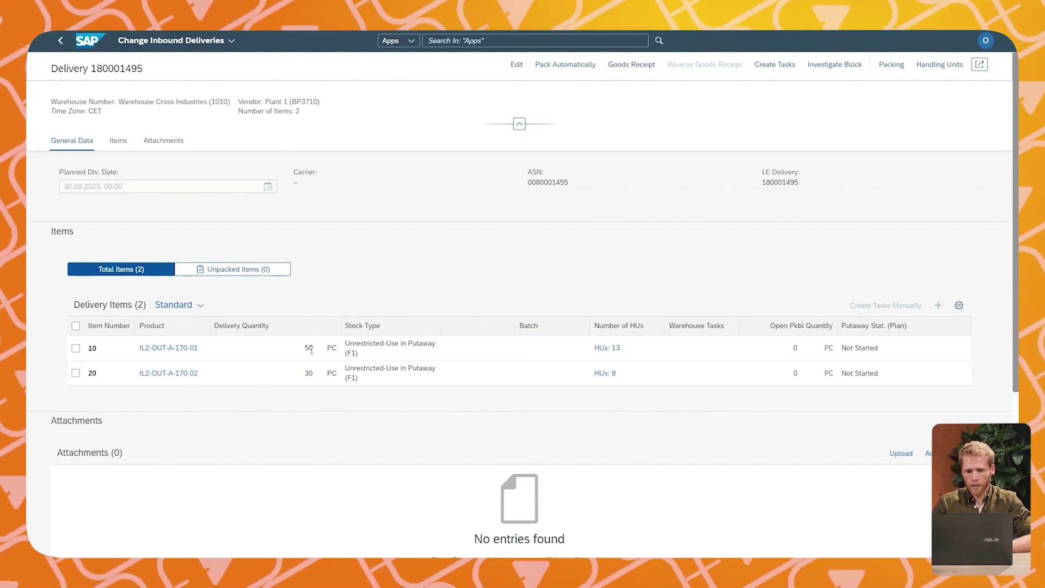
Review the 13 and 8 handling units of items 10 and 20, then post goods receipt
left_click(616, 351)
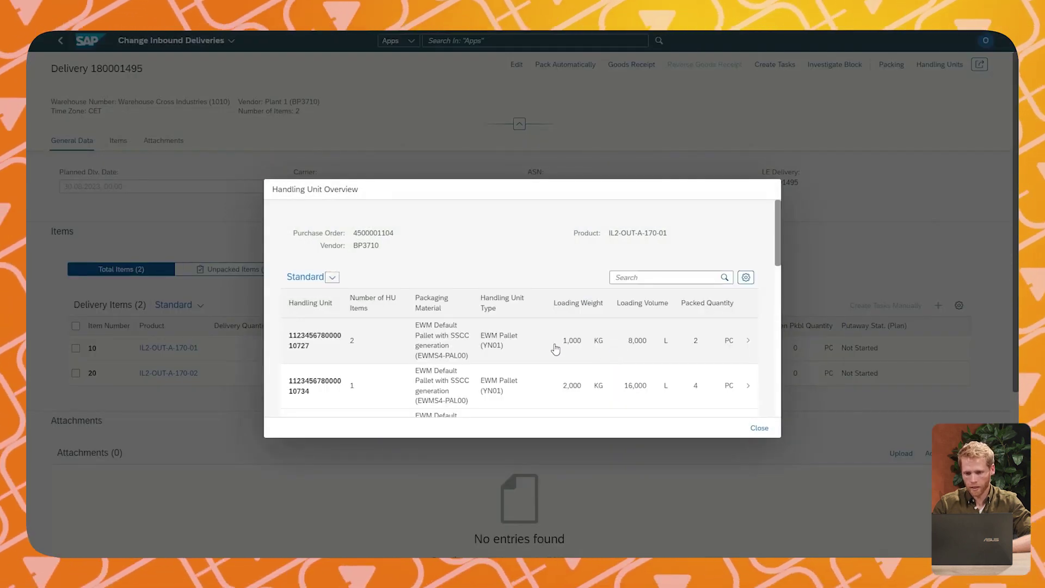
scroll(696, 361, "down", 5)
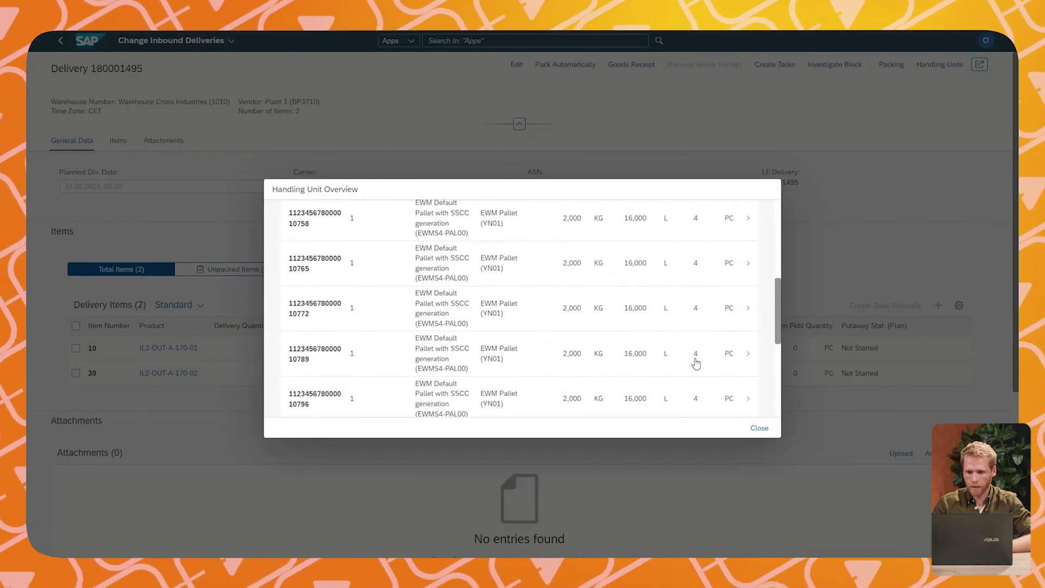
scroll(699, 375, "down", 2)
left_click(760, 428)
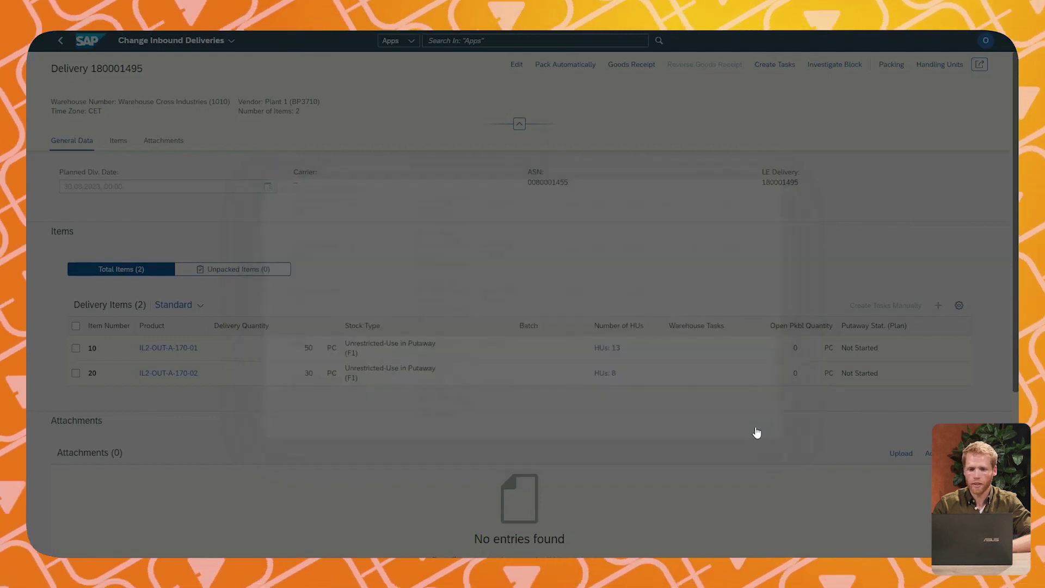
left_click(605, 374)
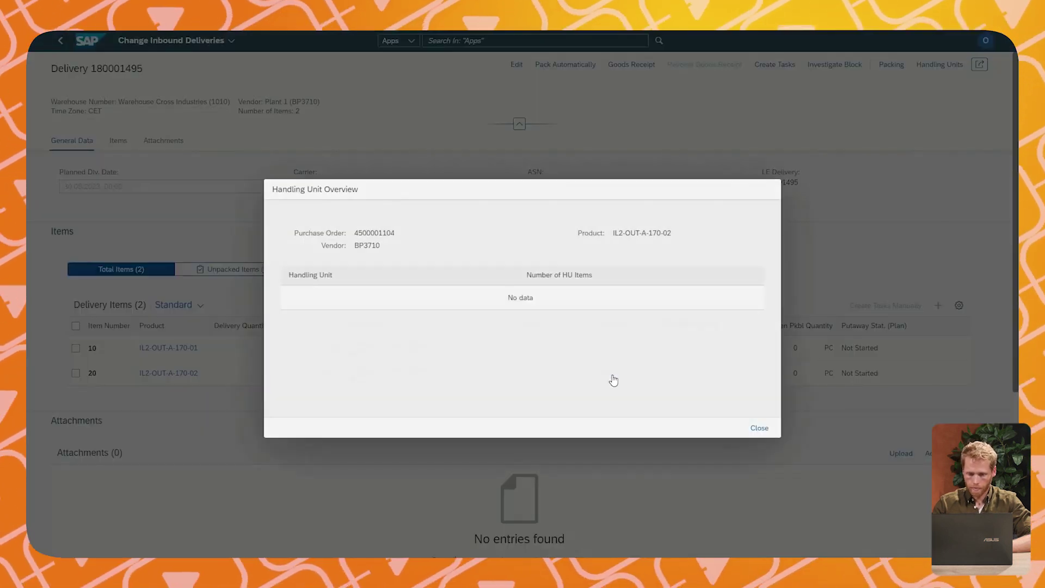
scroll(614, 379, "down", 5)
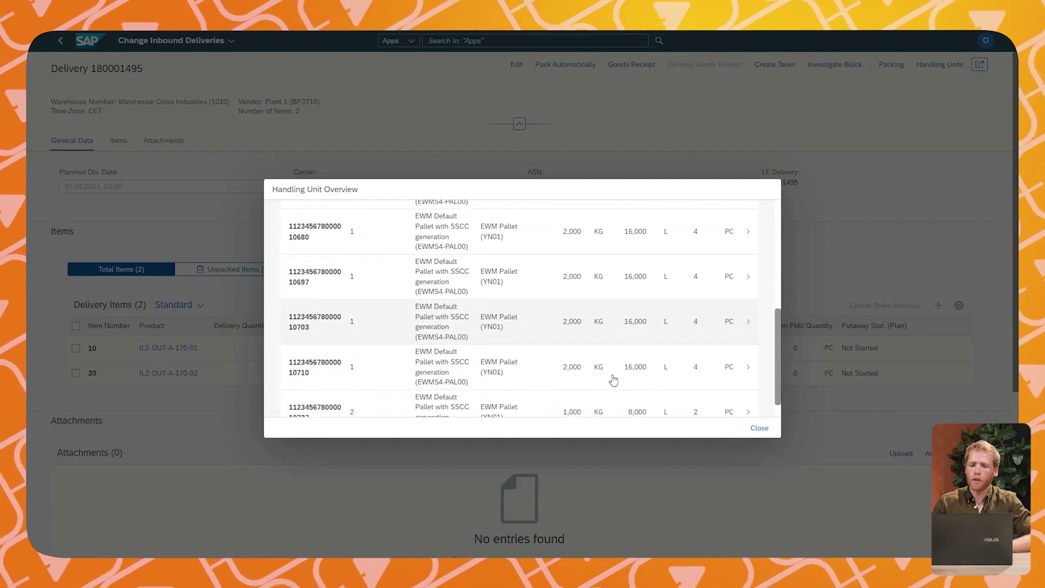
left_click(759, 428)
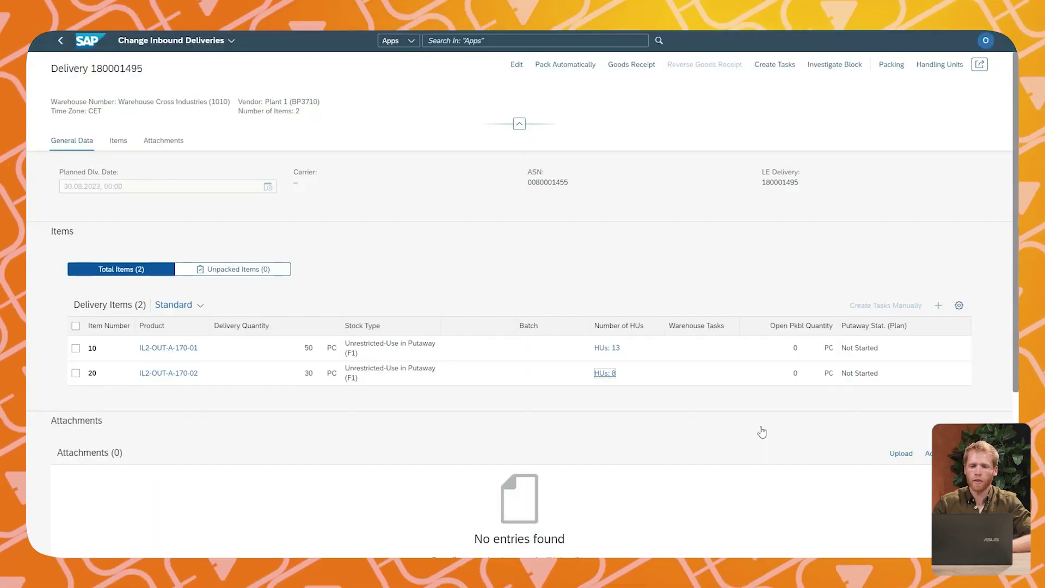
left_click(628, 67)
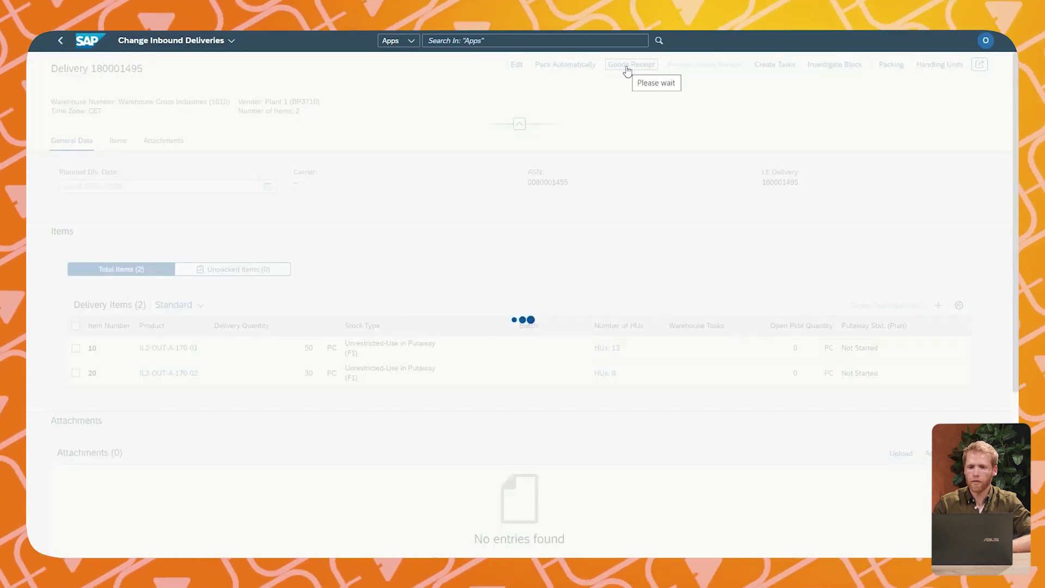